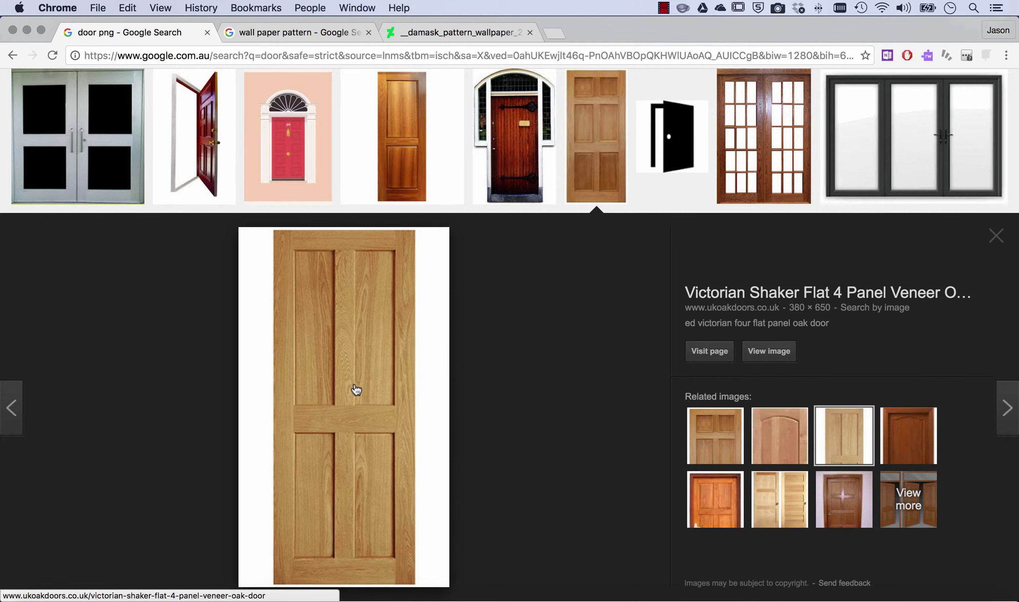
Step: Check the wallpaper pattern image results, then return to Door opening (start).fla in Animate
left_click(332, 32)
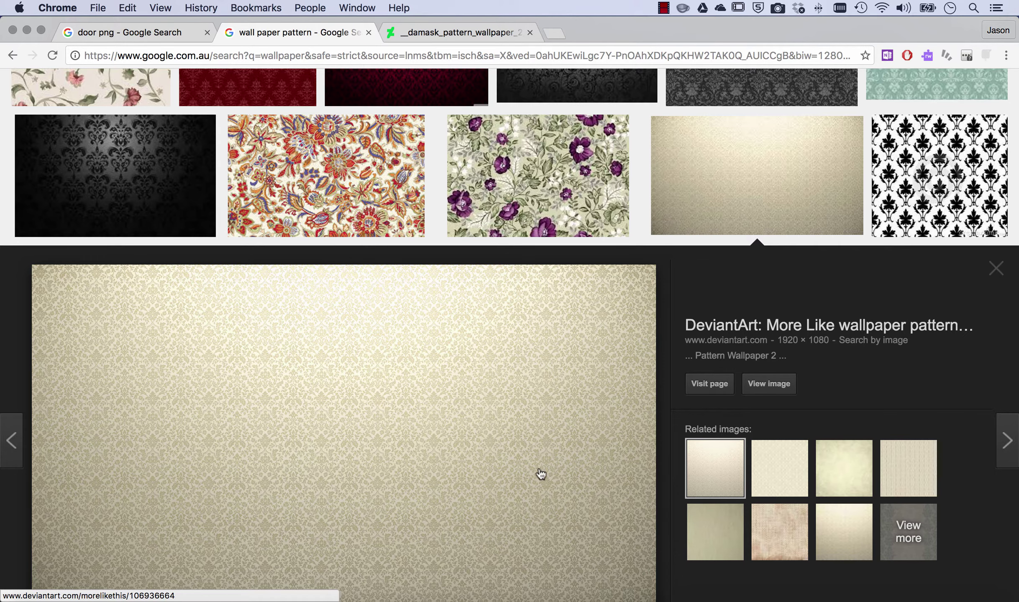
left_click(763, 598)
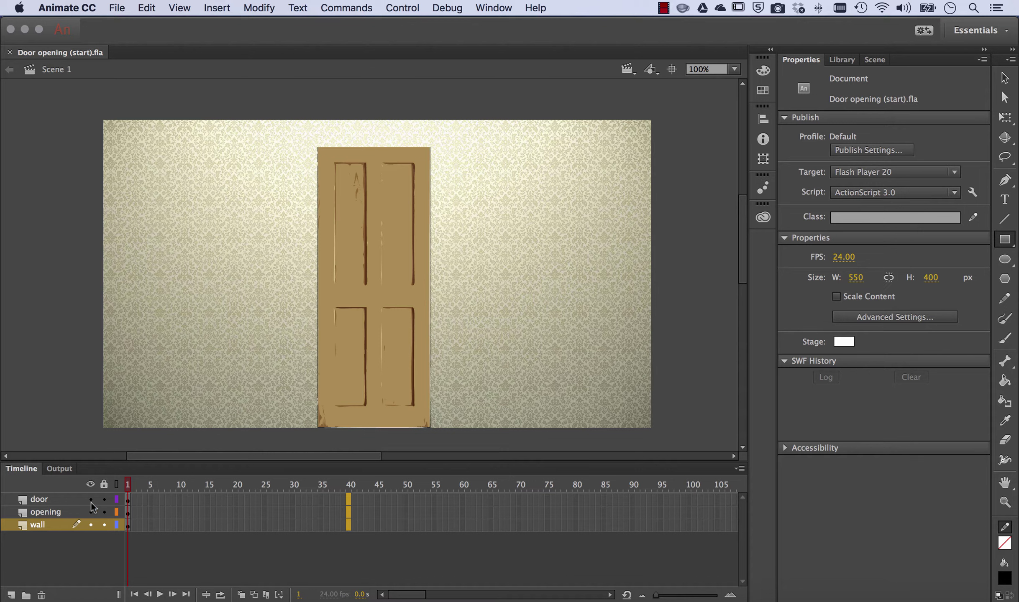
Step: Hide the door and opening layers, preview Bitmap 2 and Bitmap 1 in the Library, then reshow the door
left_click(90, 525, "alt")
left_click(48, 525)
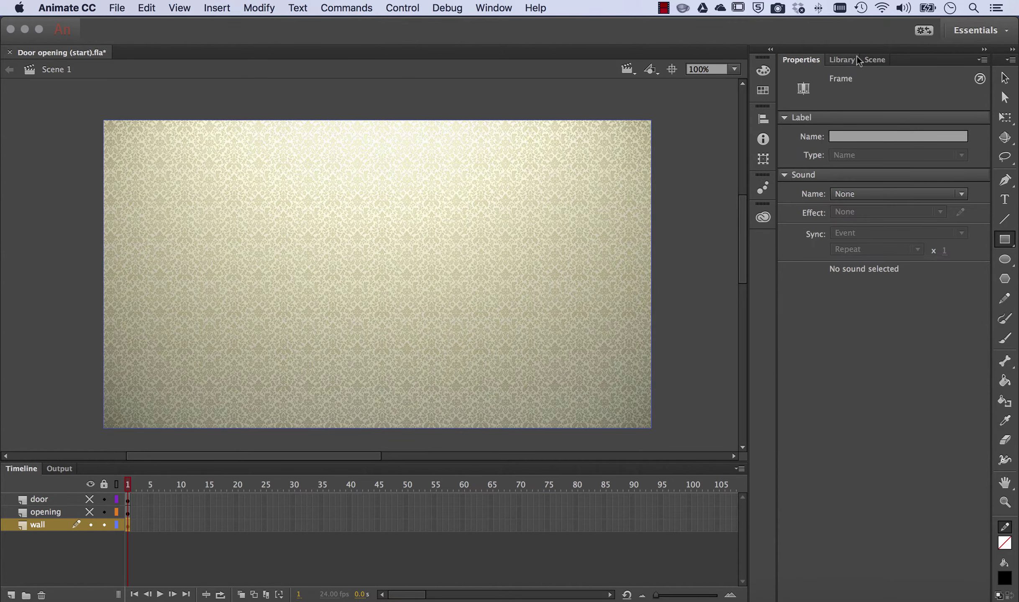
left_click(845, 59)
left_click(821, 235)
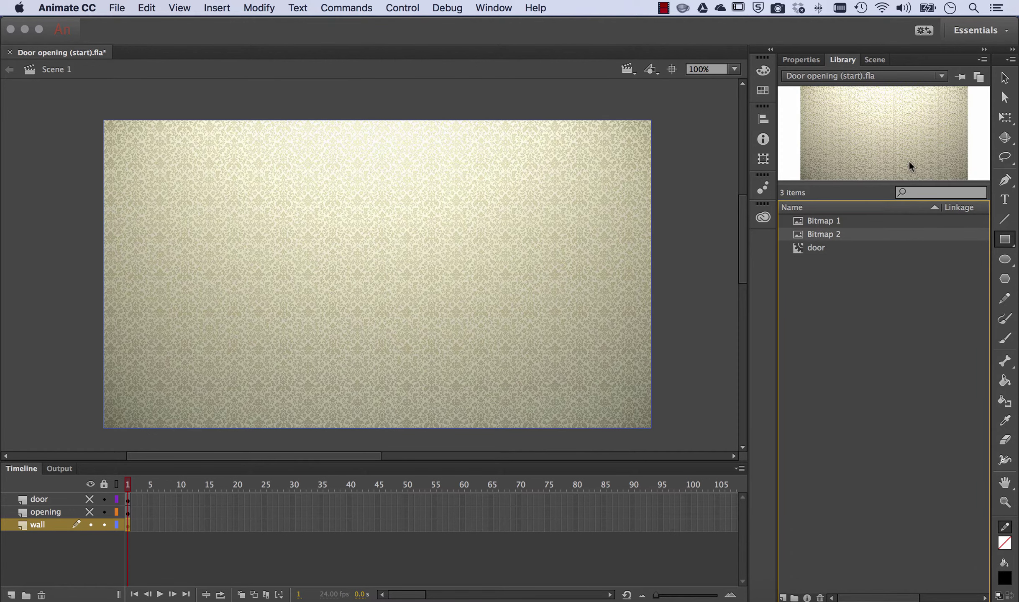
left_click(824, 222)
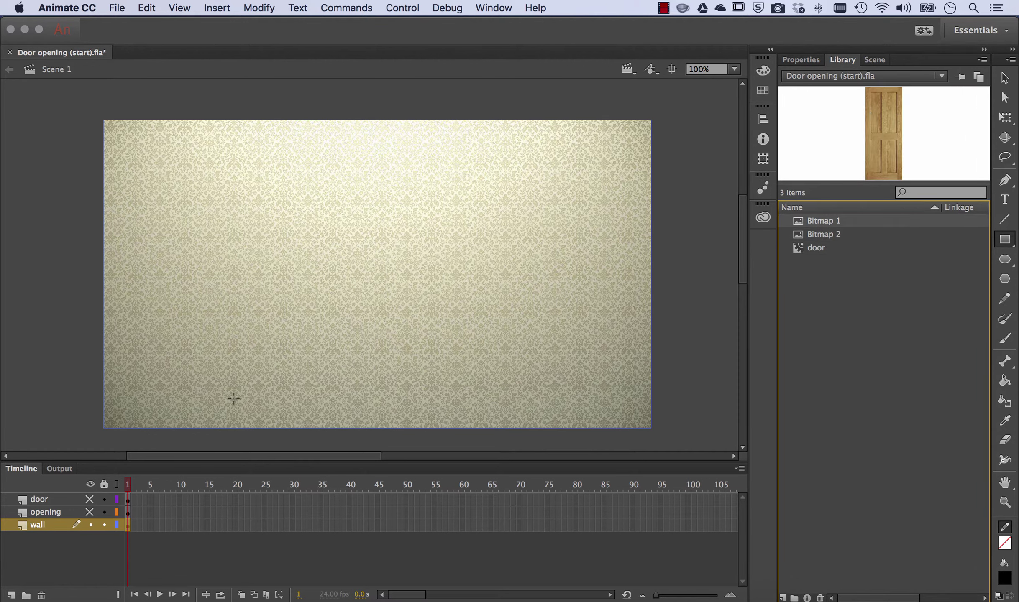
left_click(89, 499)
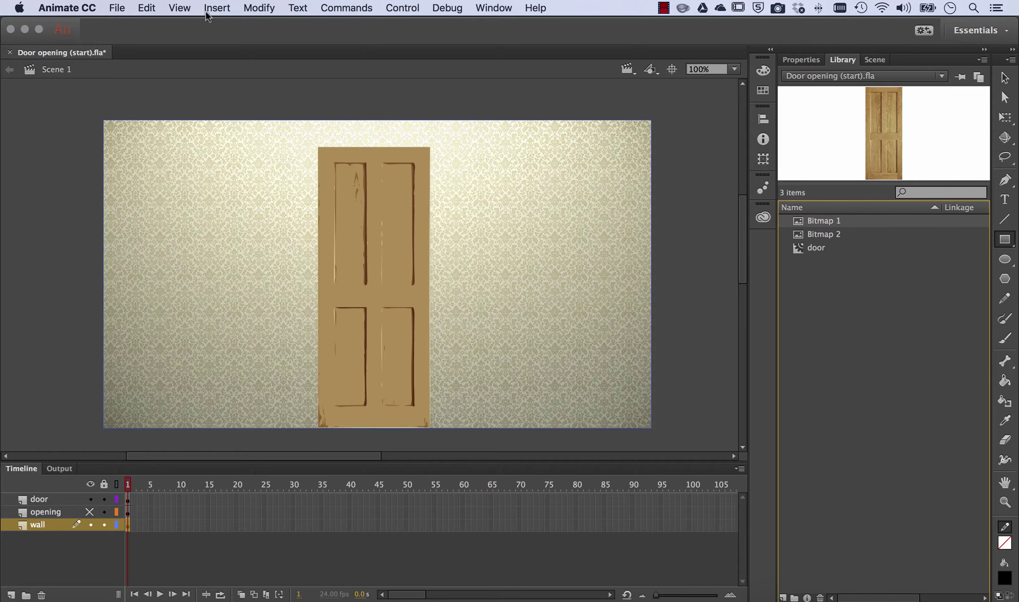
left_click(264, 6)
mouse_move(290, 102)
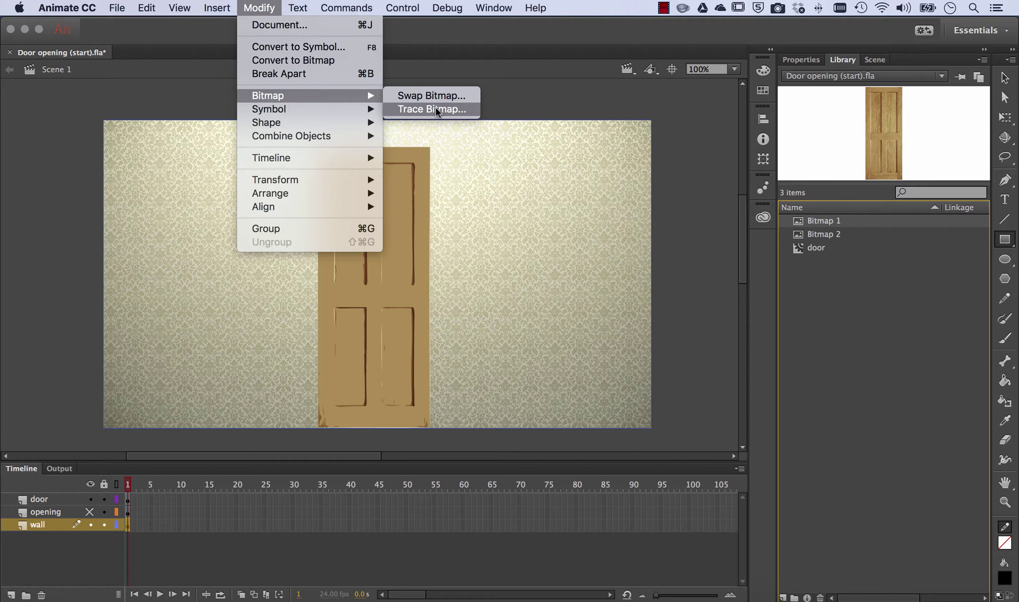
left_click(552, 100)
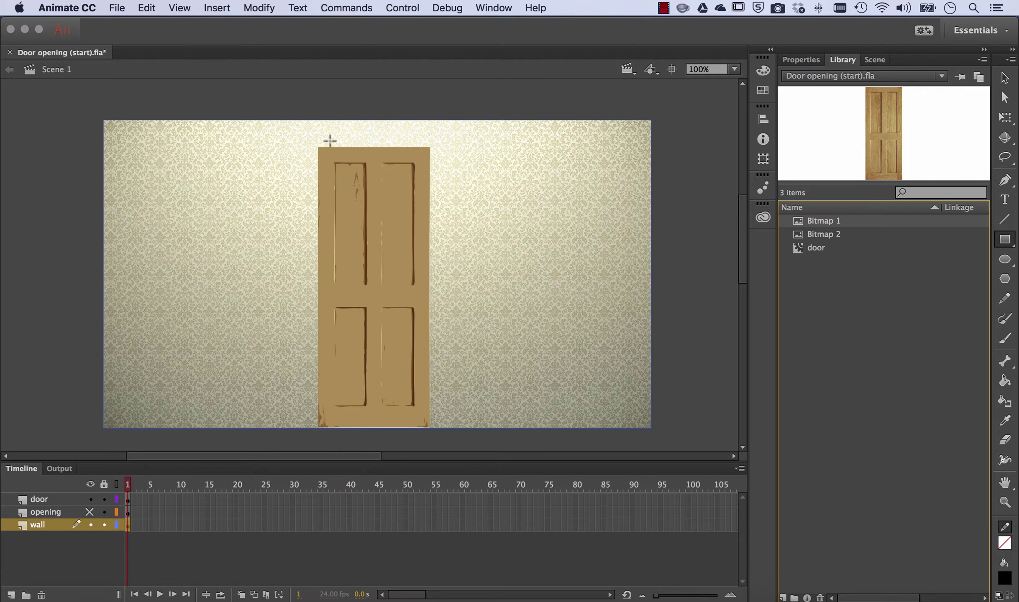
Step: Show the black opening layer under the door, then make the door layer active and select the door
left_click(91, 499)
left_click(90, 512)
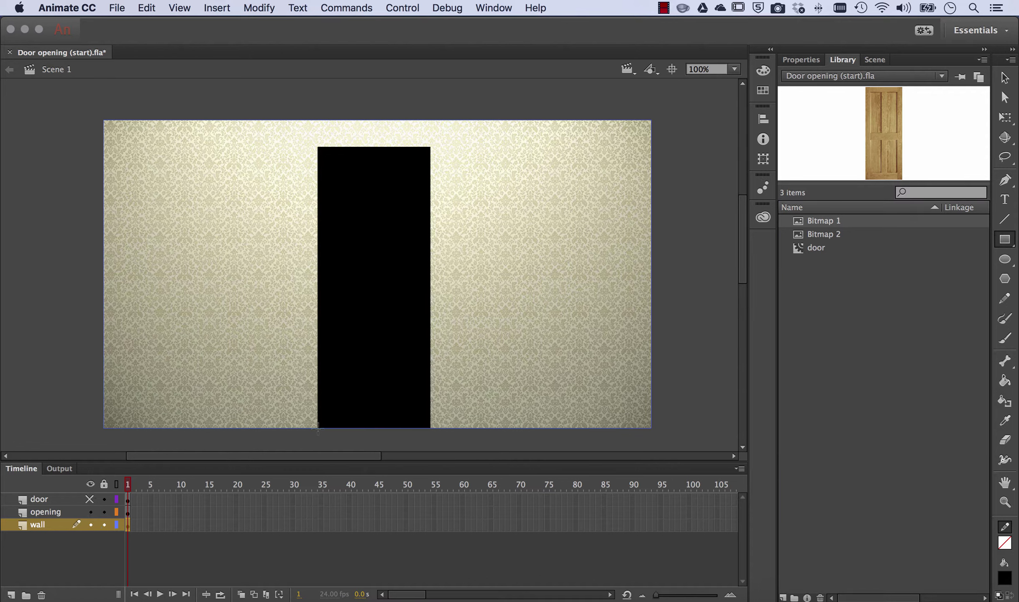
left_click(90, 499)
left_click(69, 500)
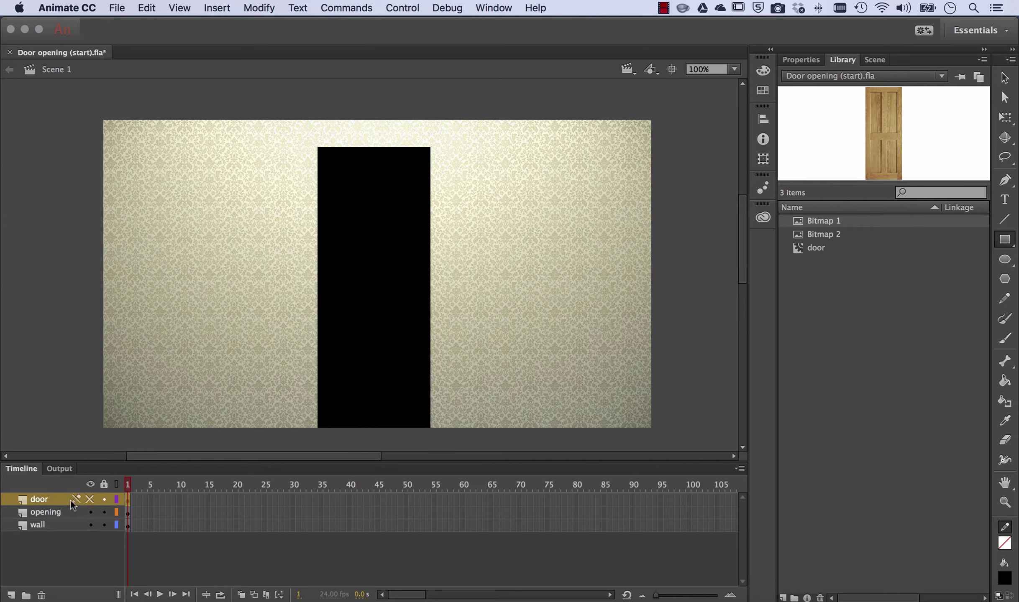
left_click(91, 499)
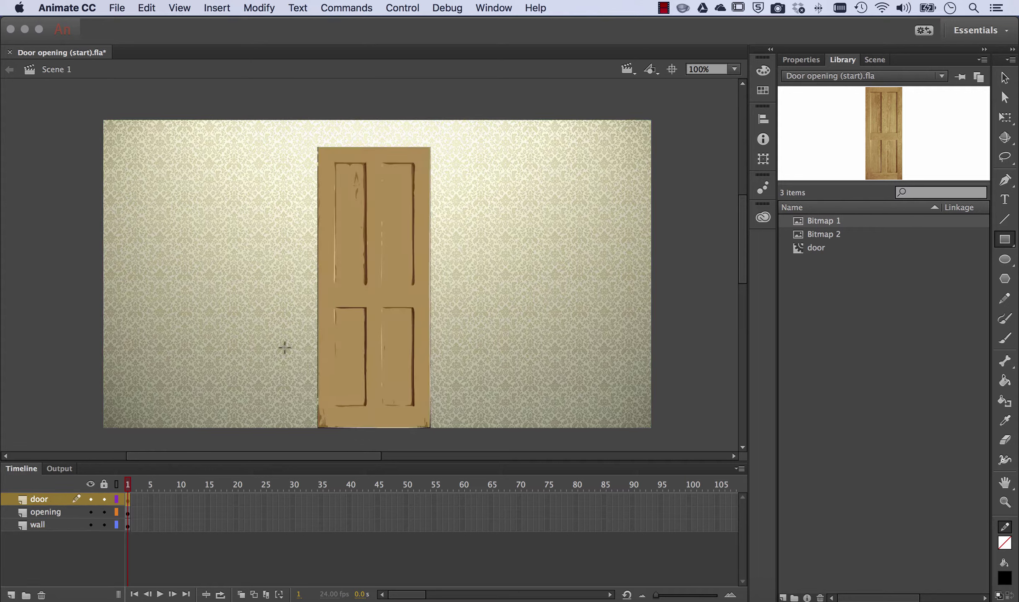
left_click(53, 505)
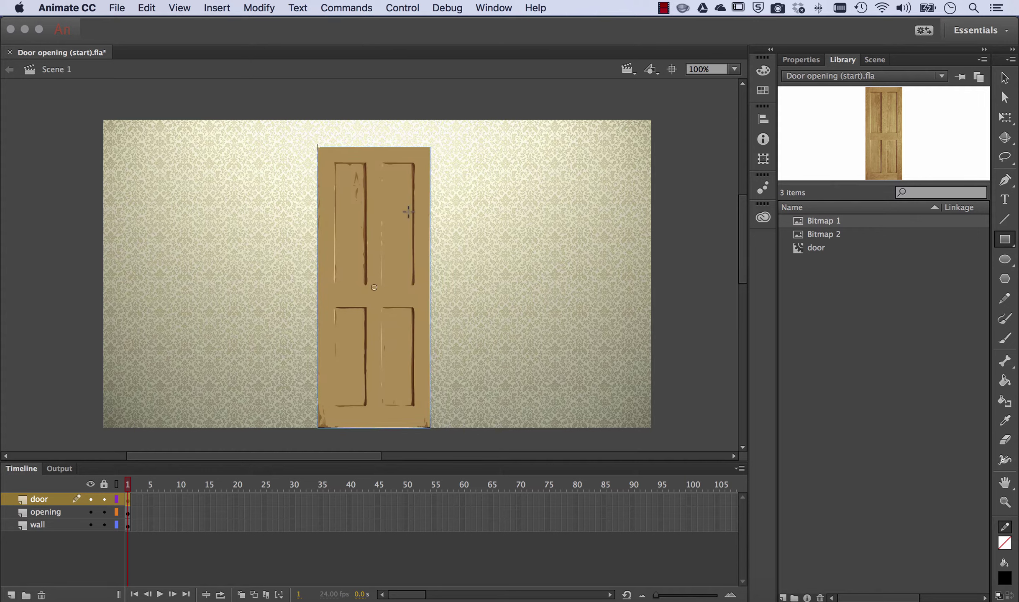
left_click(1005, 78)
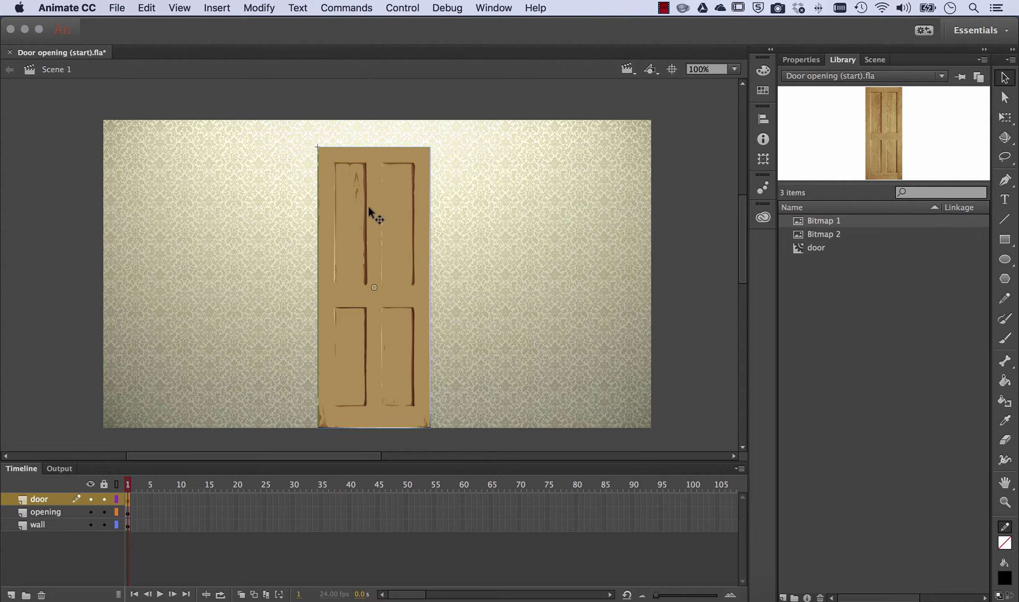
left_click_drag(375, 185, 459, 161)
left_click(819, 248)
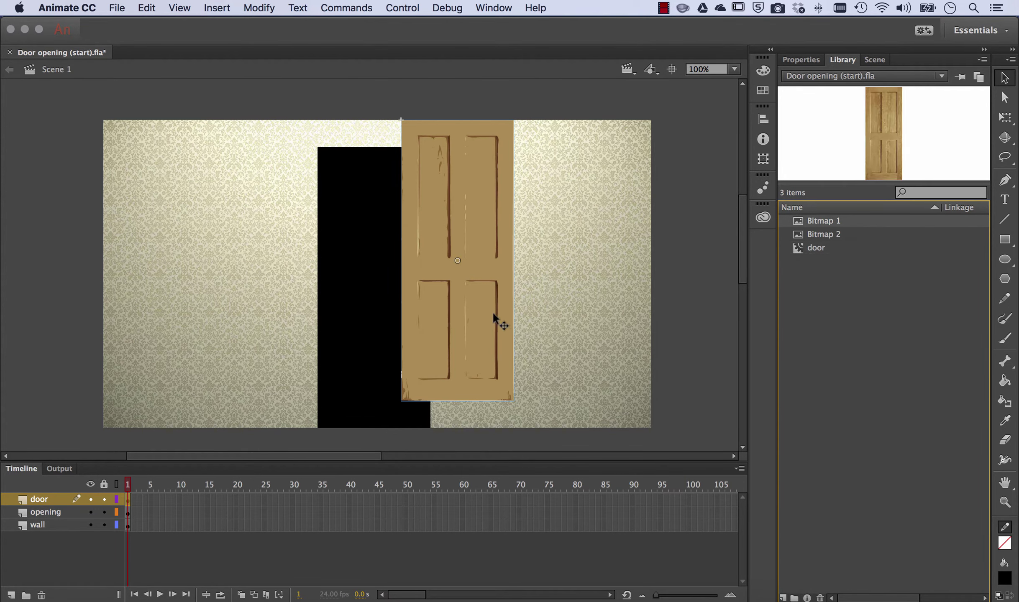
key("super+z")
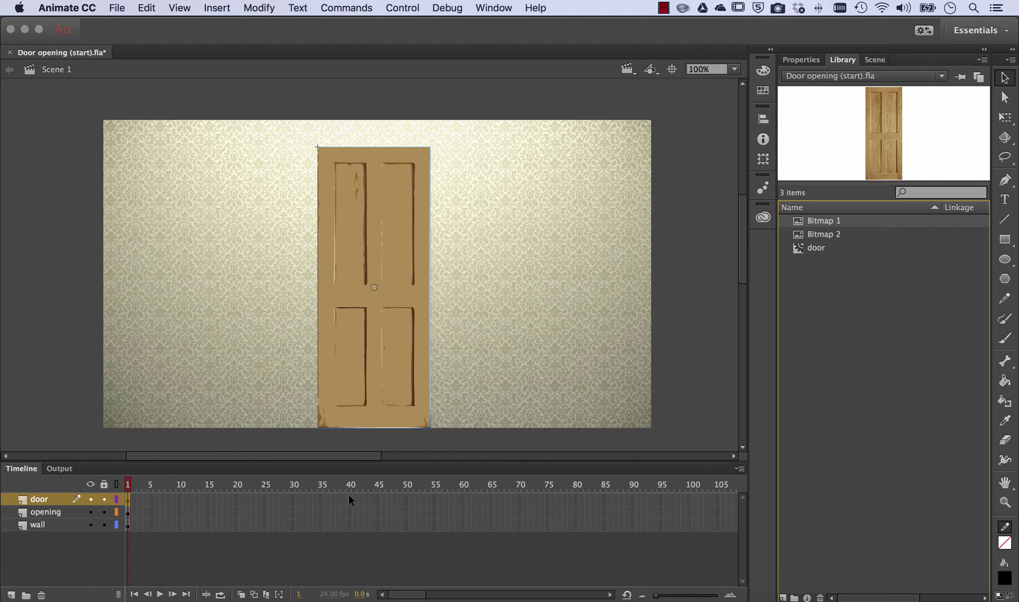
left_click_drag(349, 496, 348, 527)
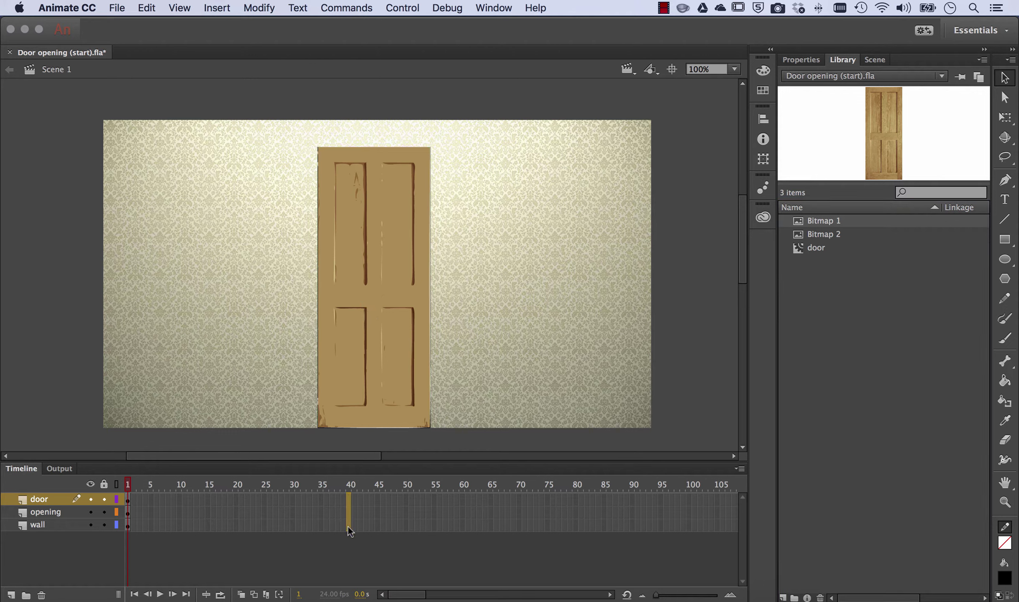
Step: Extend the wall, opening and door layers to frame 40 with Insert Frame
right_click(349, 501)
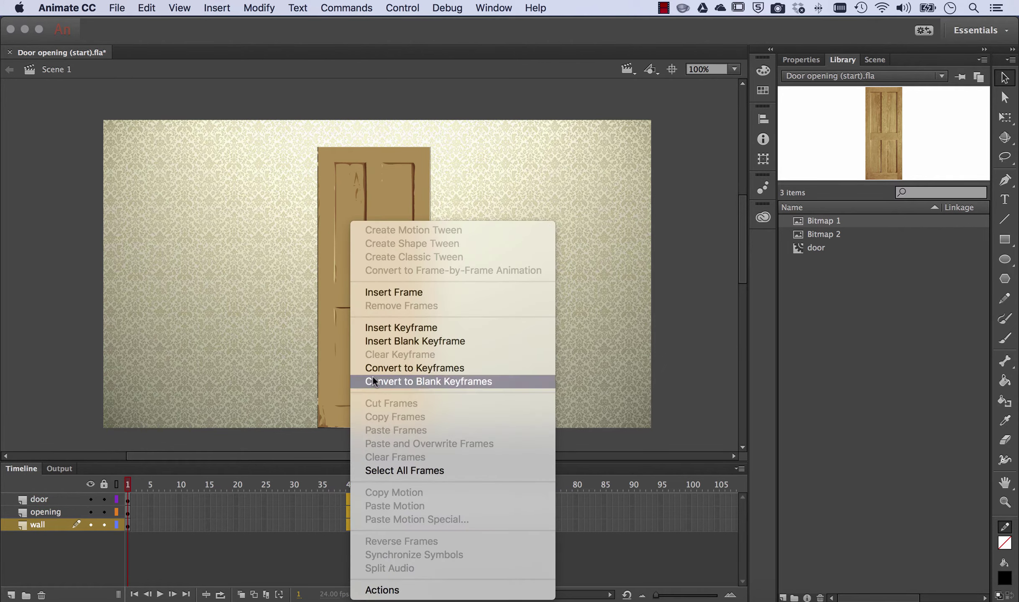
left_click(411, 294)
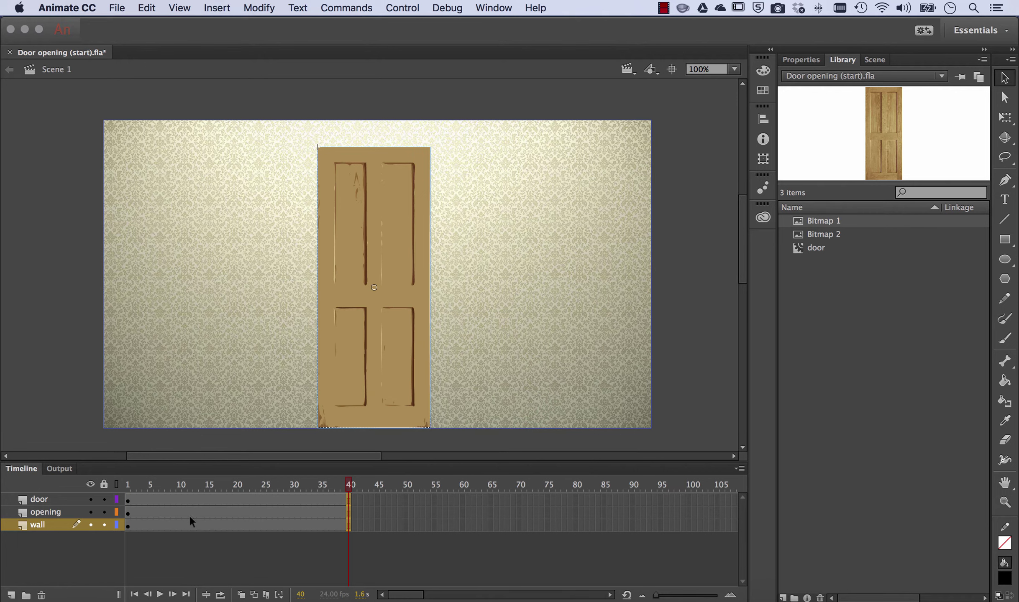
left_click(134, 525)
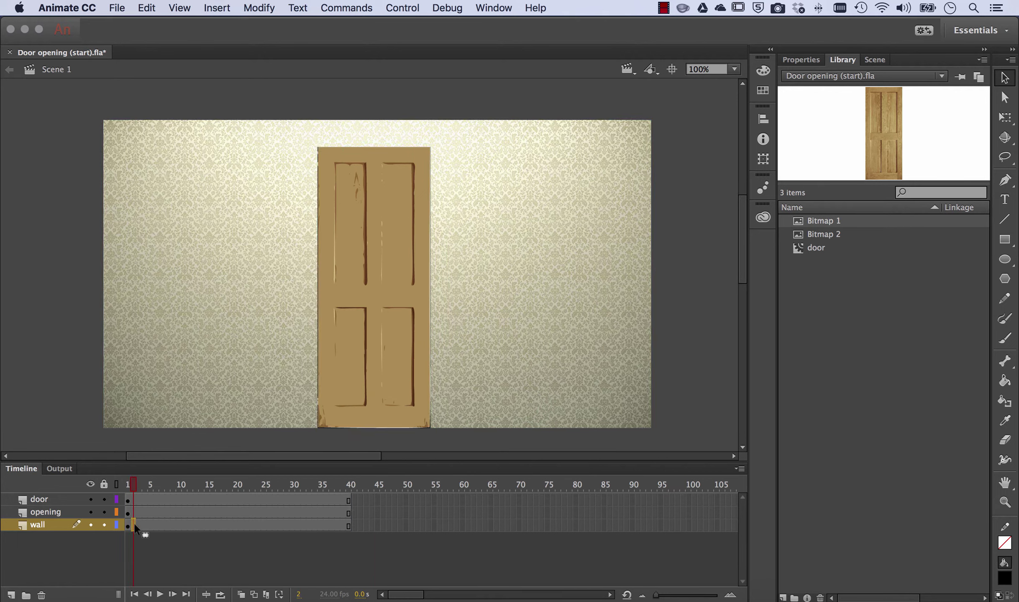
left_click(172, 512)
left_click(195, 501)
Step: Add a motion tween to the door layer and return to frame 1
right_click(231, 499)
left_click(315, 230)
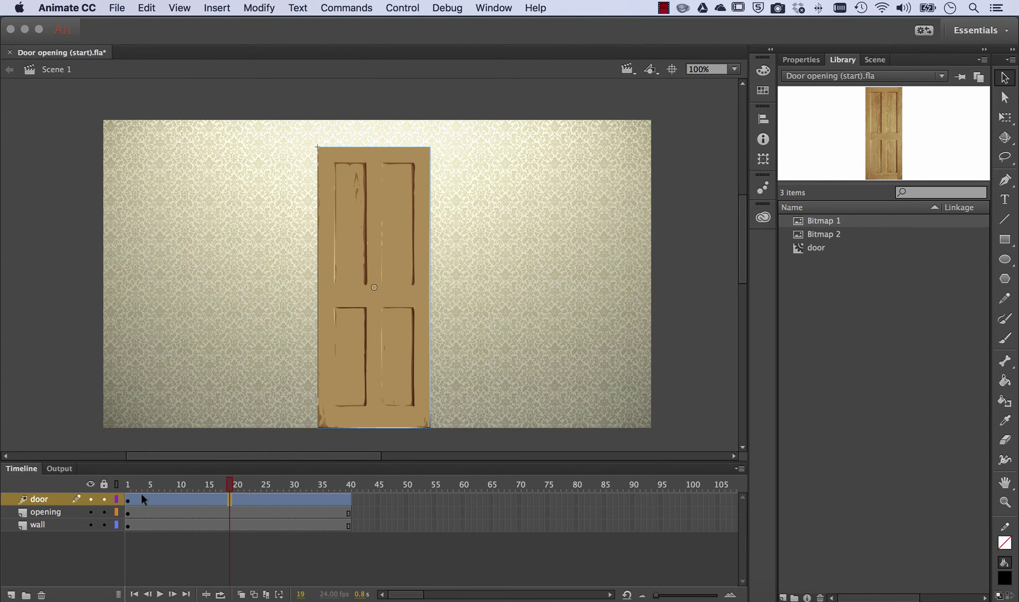
left_click_drag(229, 484, 128, 490)
Step: At frame 3, narrow the door with Free Transform and nudge it left to expose a black strip
left_click(127, 501)
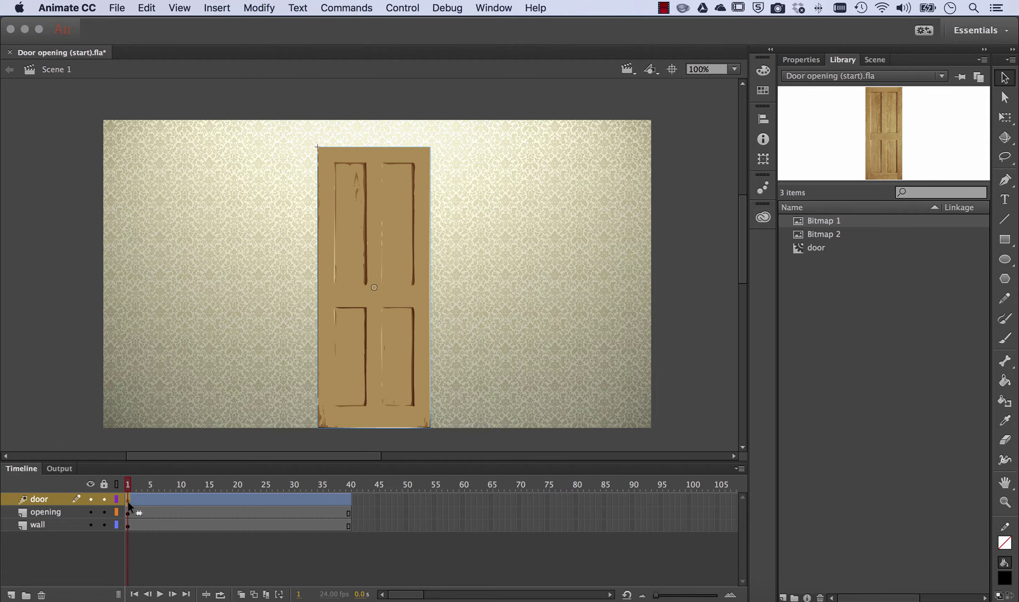
left_click(1005, 118)
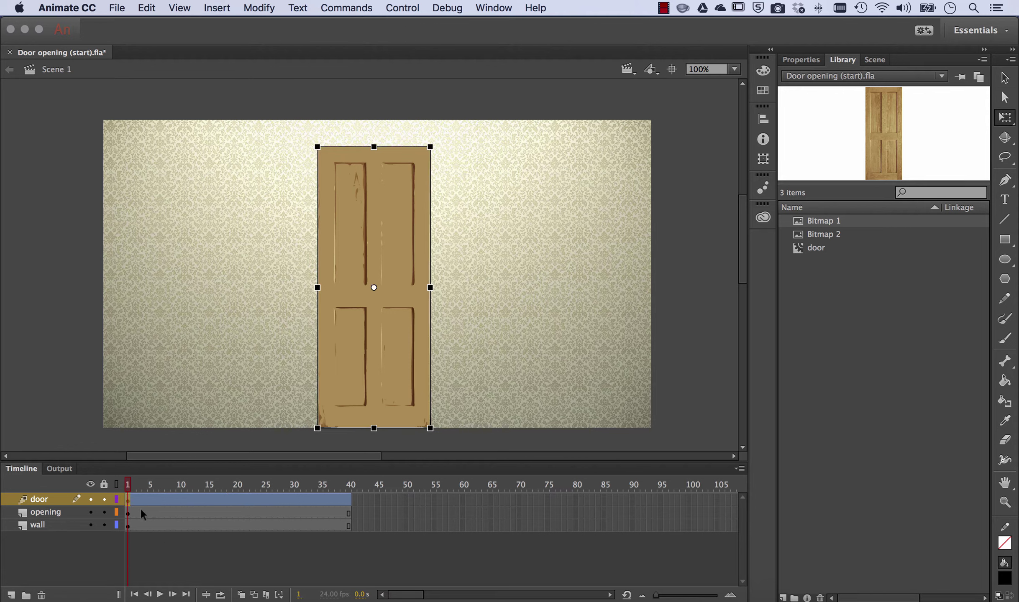
left_click_drag(134, 488, 142, 489)
left_click(423, 203)
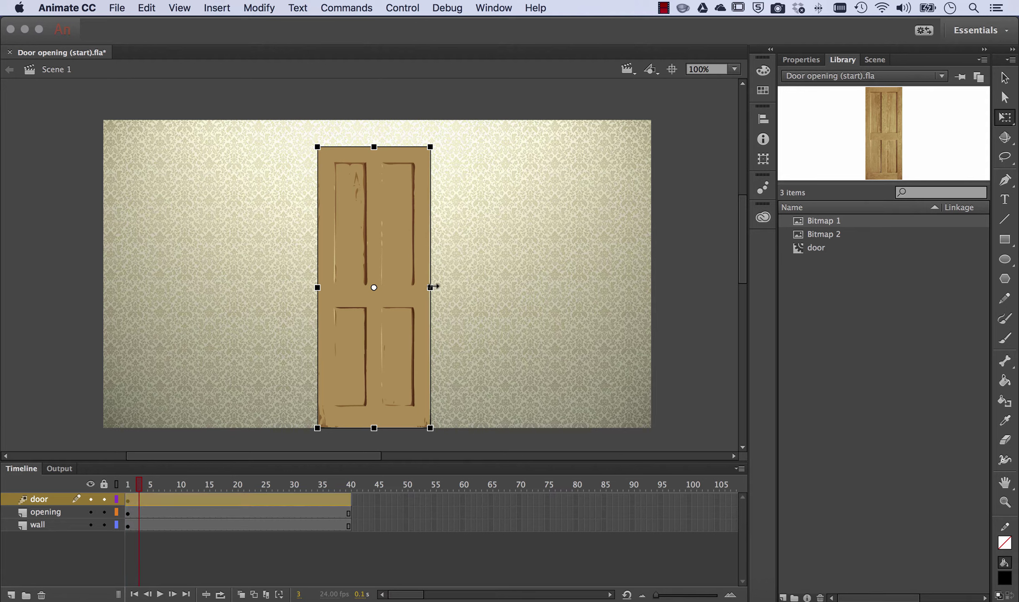
mouse_move(424, 287)
left_mouse_down()
mouse_move(382, 288)
mouse_move(429, 288)
left_mouse_up()
left_click_drag(424, 289, 423, 288)
key("Left")
key("Left")
key("Left")
key("Left")
key("Left")
key("Left")
key("Left")
key("Left")
key("Left")
key("Left")
key("Left")
key("Left")
key("Left")
key("Left")
key("Left")
key("Left")
key("Left")
key("Left")
key("Left")
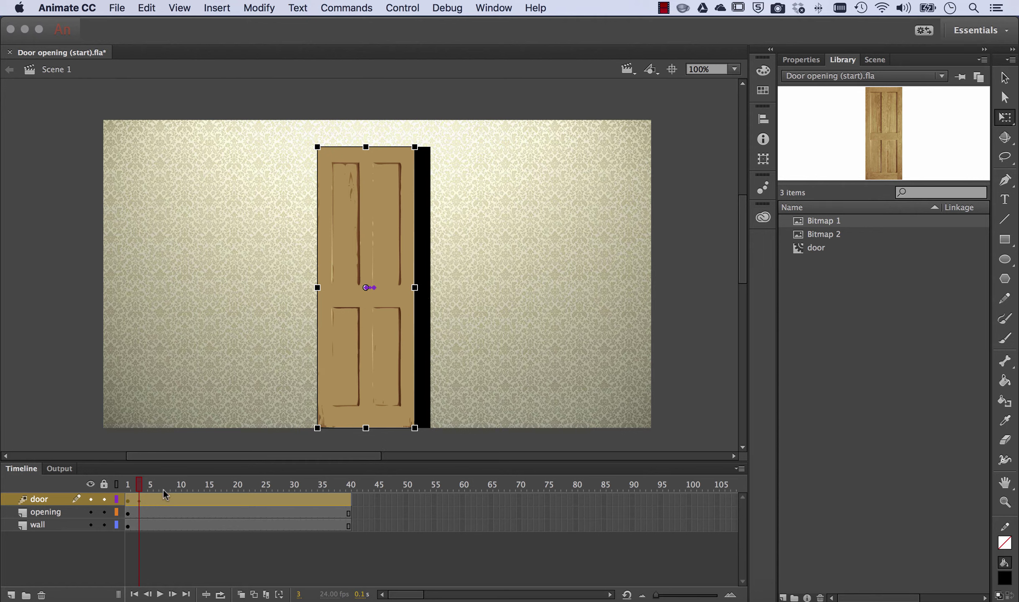
Step: At frame 6/7, drag the door's right handle inward to narrow it further, then rewind to frame 1
left_click_drag(139, 486, 160, 486)
left_click_drag(413, 288, 399, 287)
left_click_drag(161, 485, 204, 493)
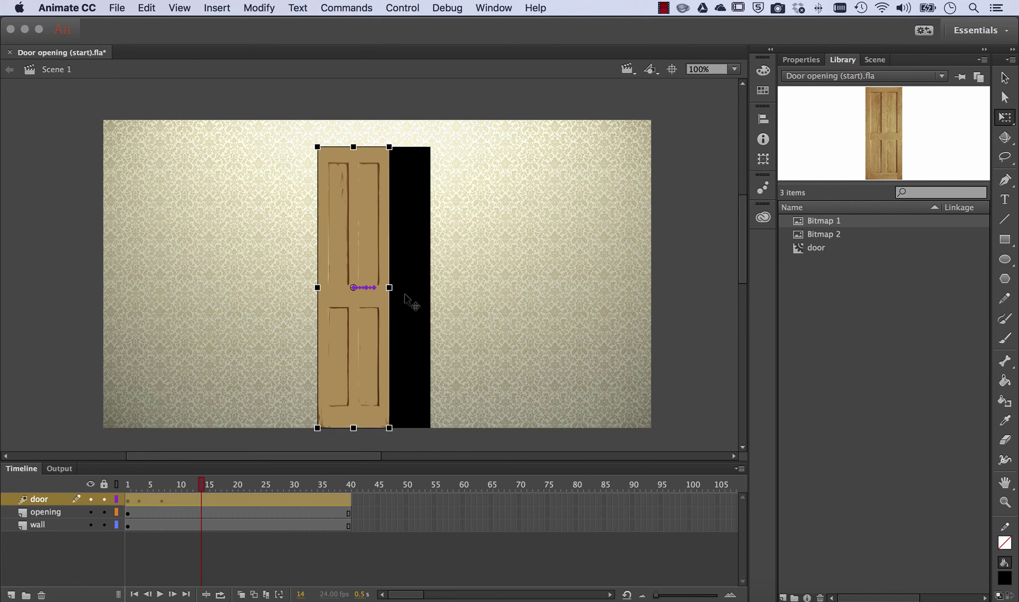
Step: At frame 14, squeeze the door into a narrow strip and slide it to the opening's left edge
left_click_drag(389, 289, 361, 288)
key("shift+Left")
key("shift+Left")
key("shift+Left")
key("shift+Left")
key("shift+Left")
key("shift+Left")
key("shift+Left")
key("Left")
key("Left")
Step: At frame 18, squeeze the door to a thin sliver flush against the opening's left edge
mouse_move(205, 485)
left_mouse_down()
mouse_move(150, 485)
mouse_move(224, 490)
left_mouse_up()
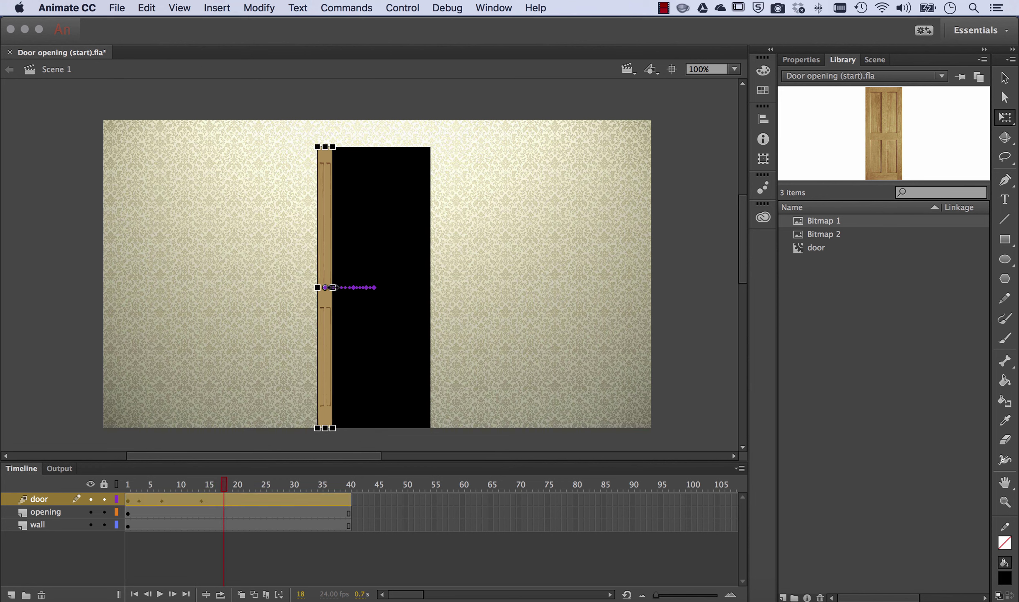
left_click_drag(333, 287, 325, 287)
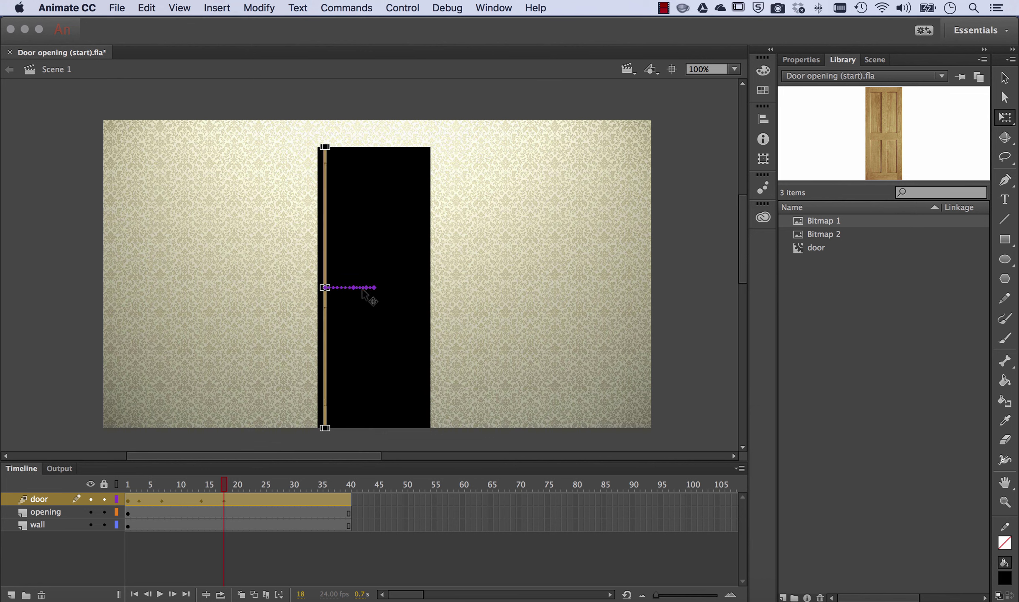
key("shift+Left")
key("Left")
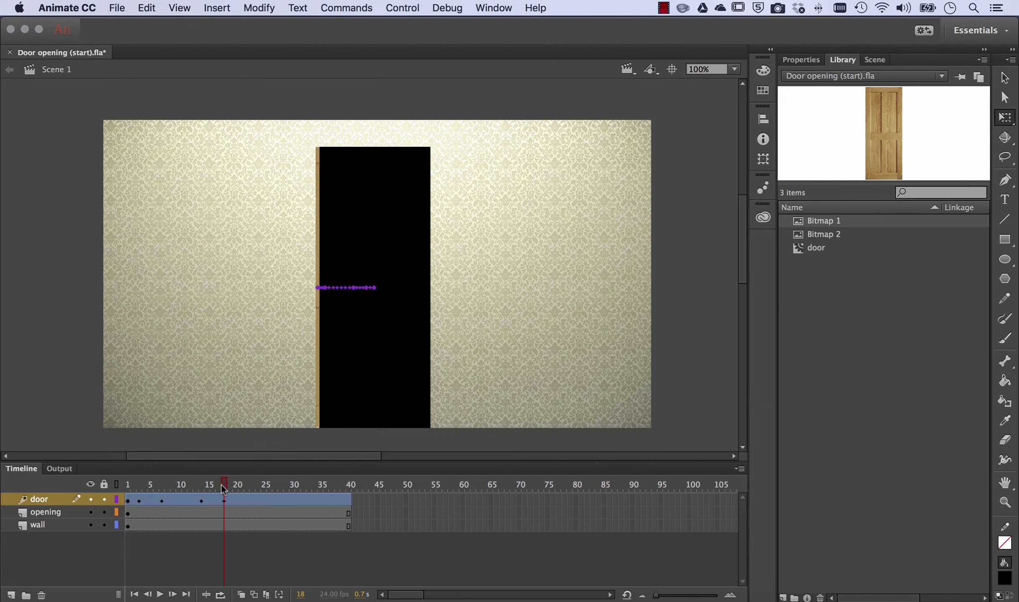